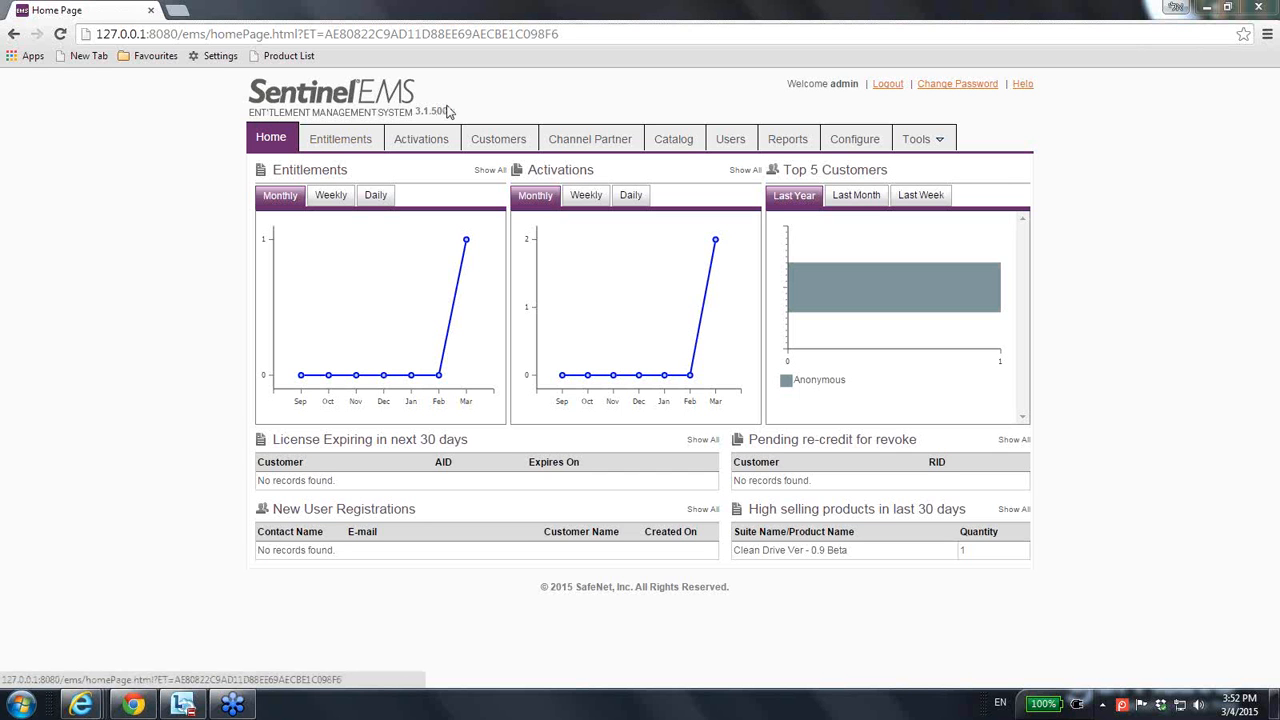
Open the Catalog to show the Product List of existing products.
left_click(681, 141)
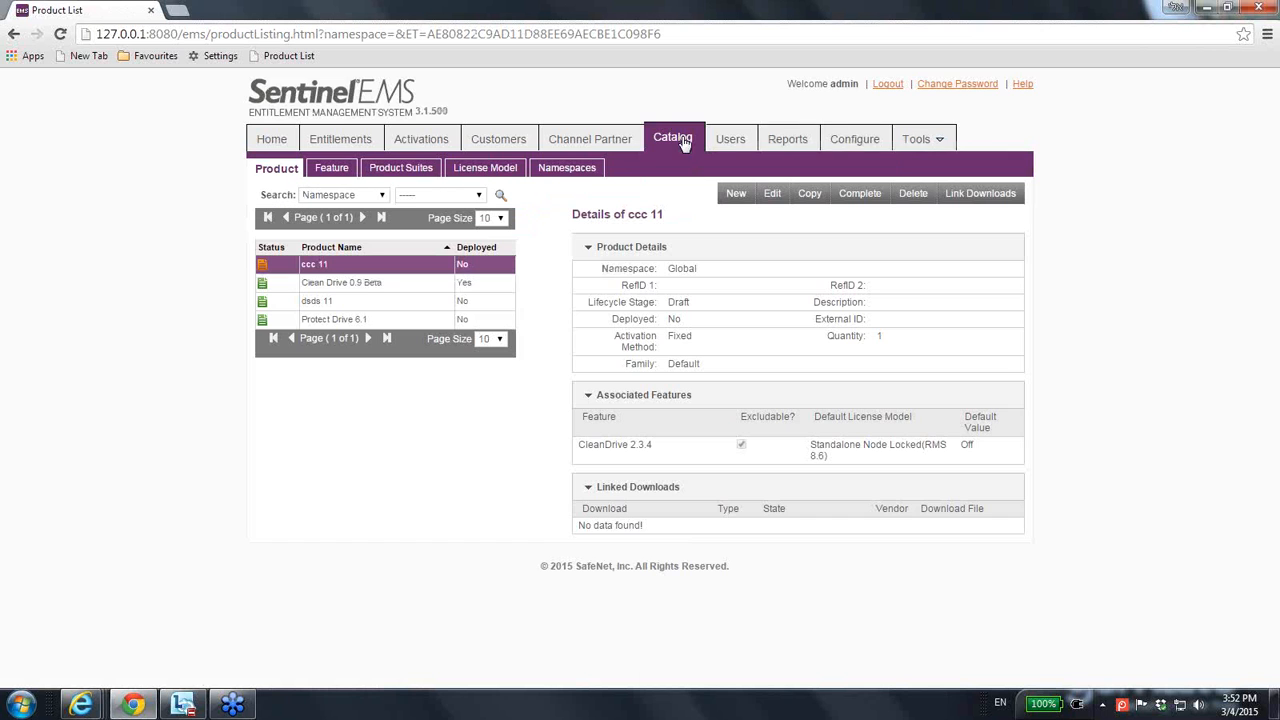
Show the License Model list, view page 2, then return to page 1.
left_click(477, 173)
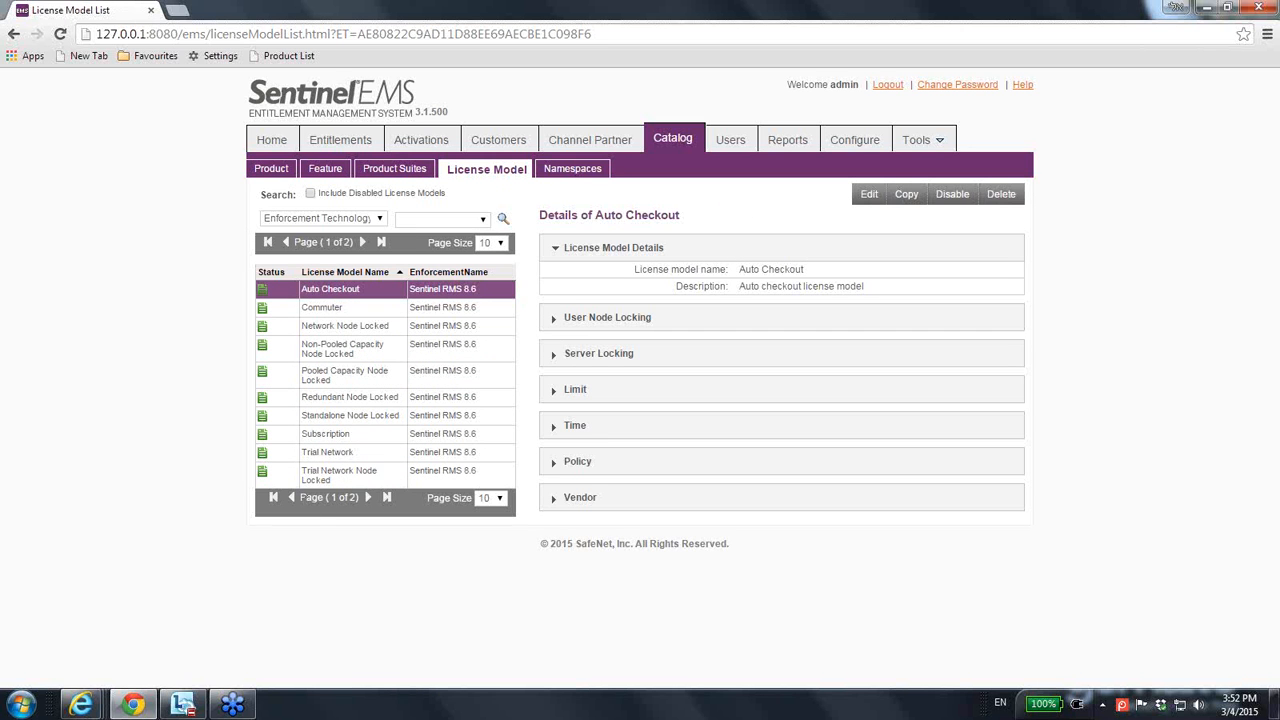
left_click(367, 498)
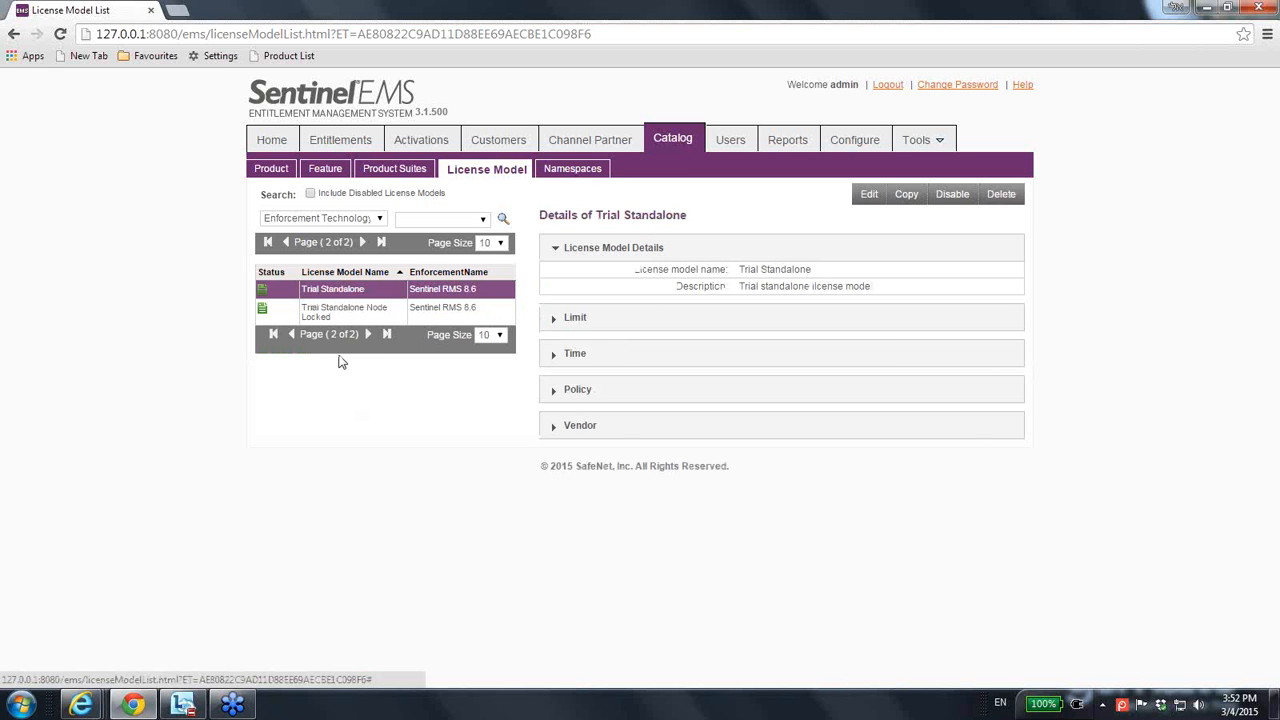
left_click(293, 337)
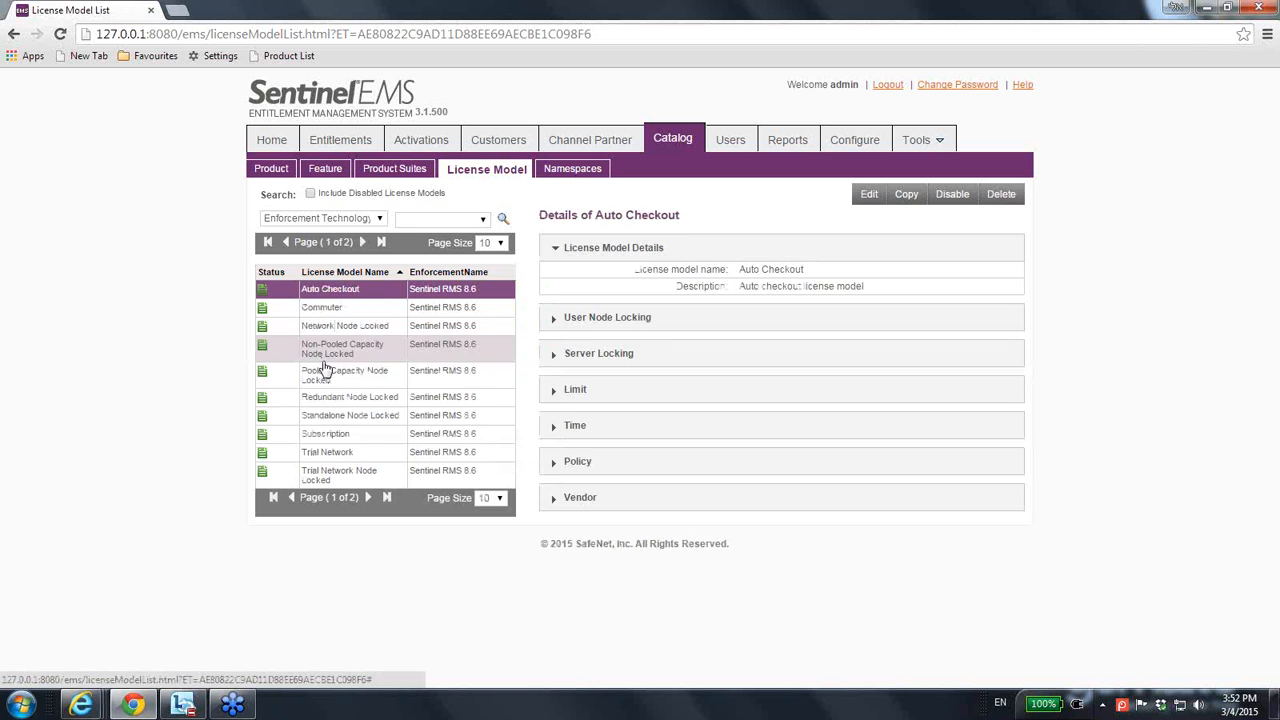
Inspect the Commuter, Pooled Capacity Node Locked and Subscription license models' details.
left_click(263, 310)
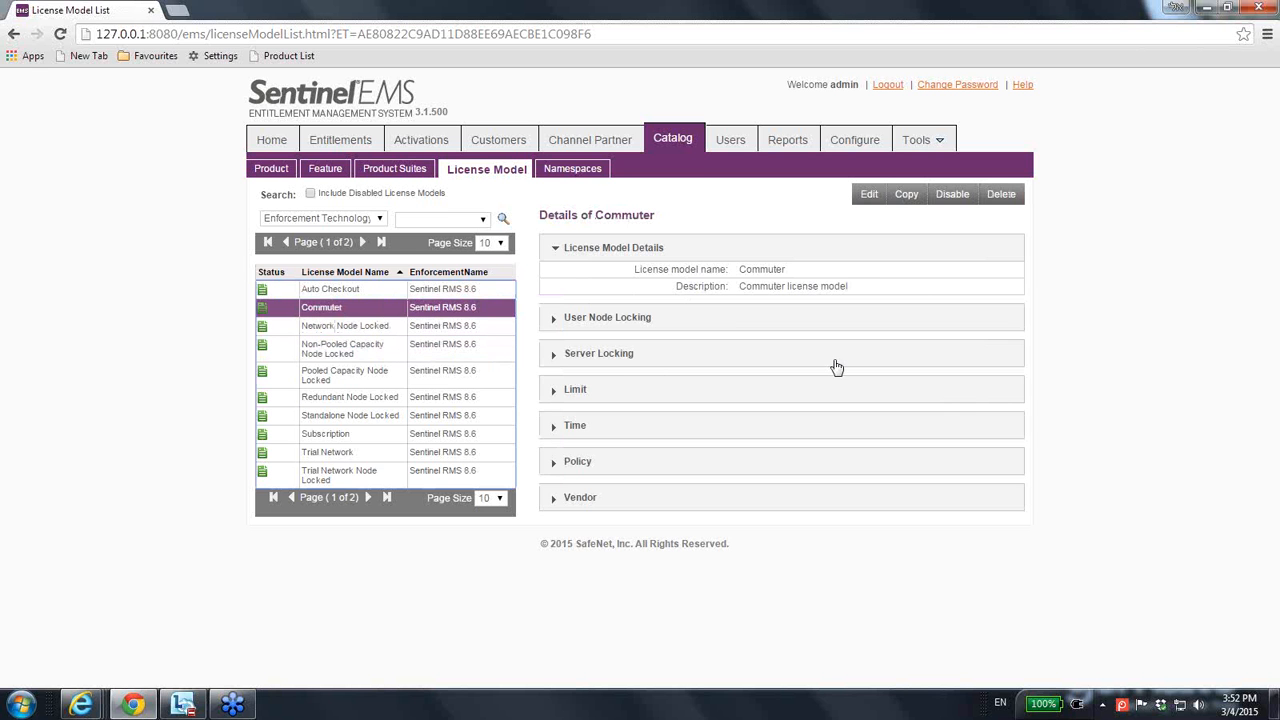
left_click(357, 379)
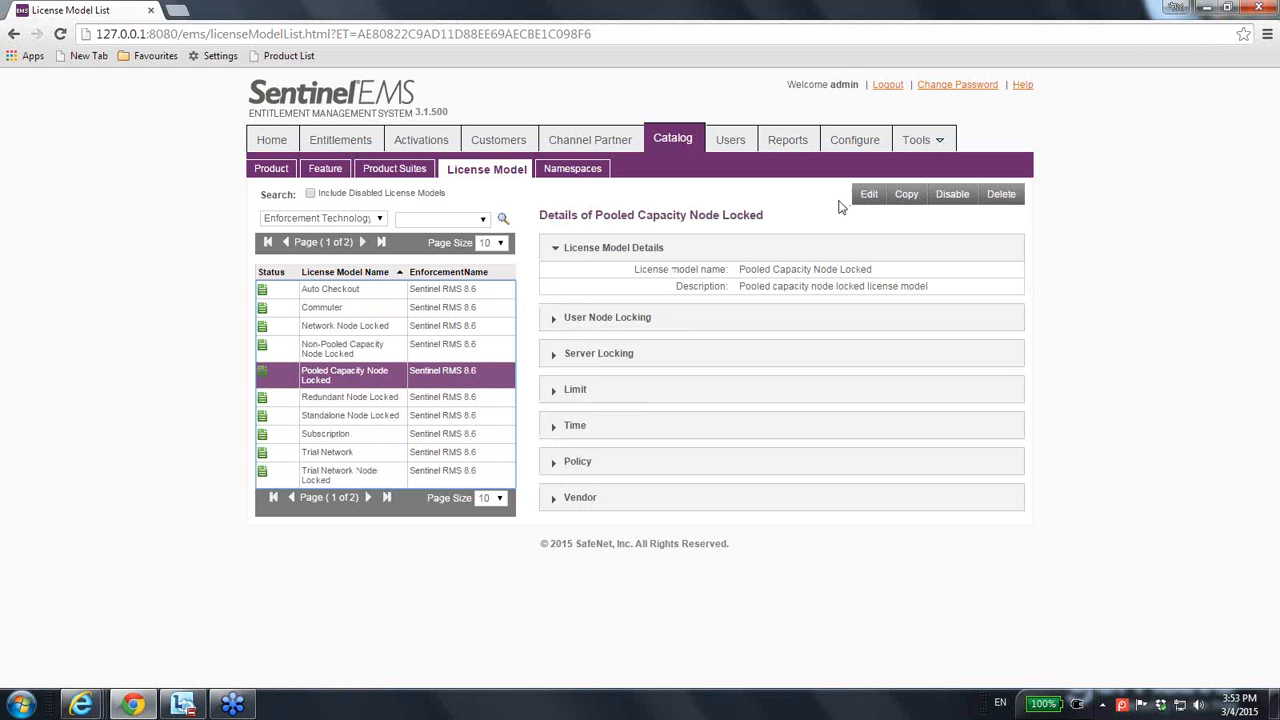
left_click(370, 440)
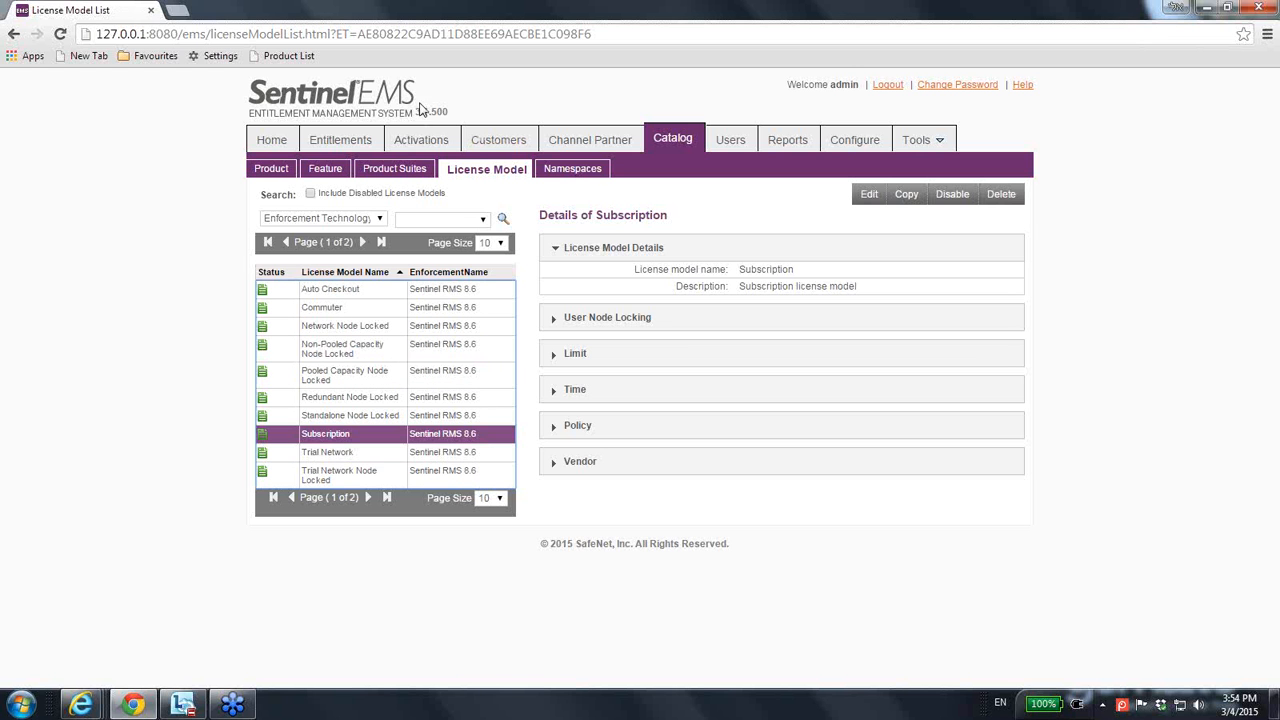
Copy the Trial Standalone license model from page 2 of the list.
left_click(367, 497)
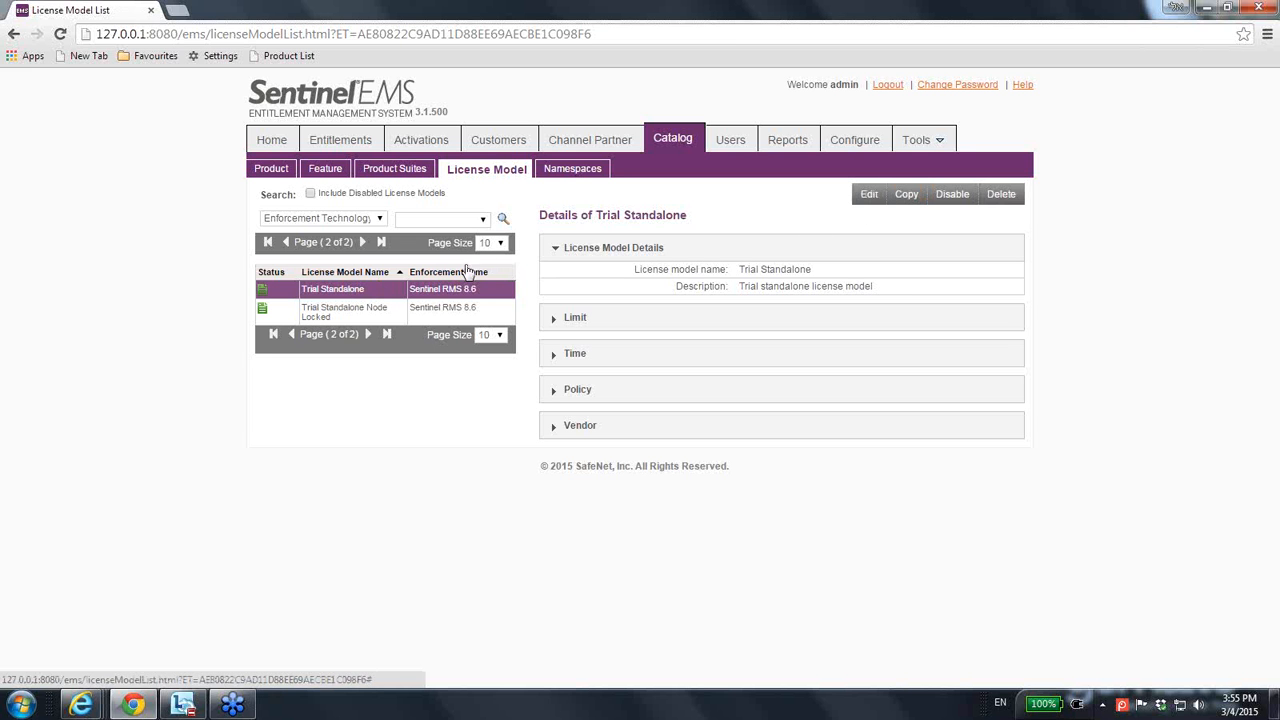
left_click(906, 194)
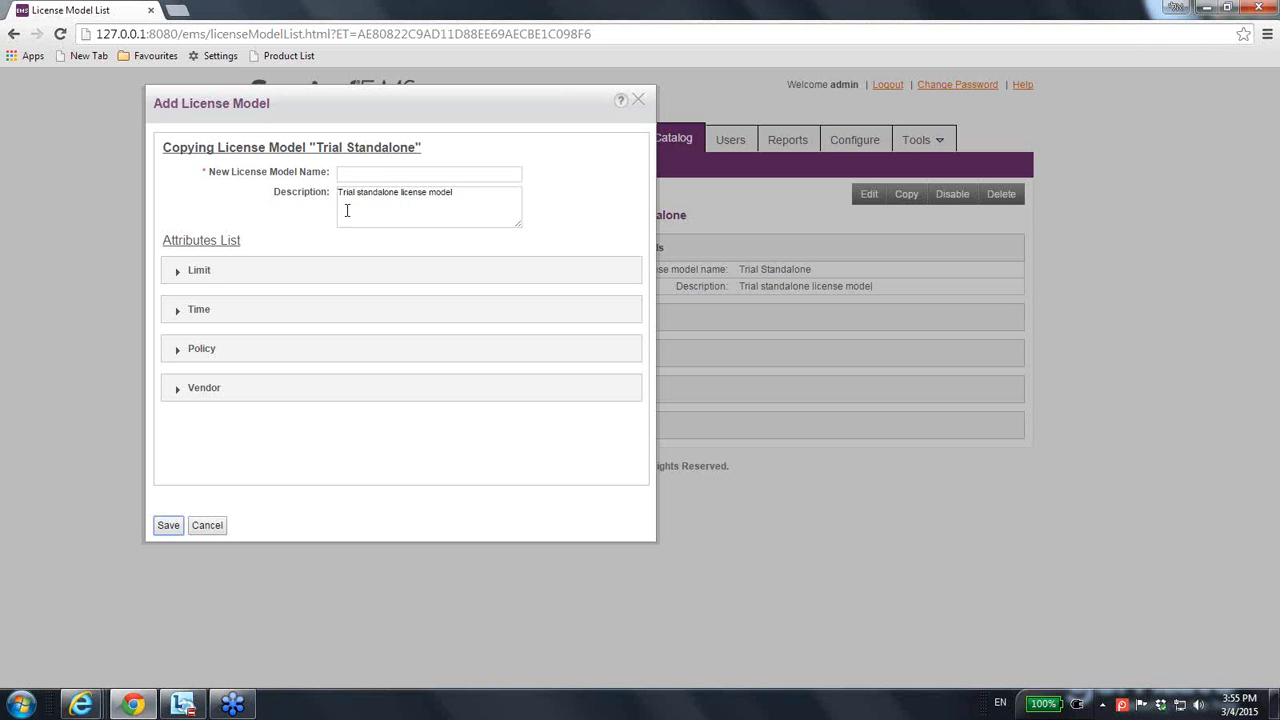
Name the copy 'Elic Trial Standalone', prefix its description with 'ELIC', and expand Limit.
left_click(377, 172)
type("Elic Trial Standalone")
left_click(395, 198)
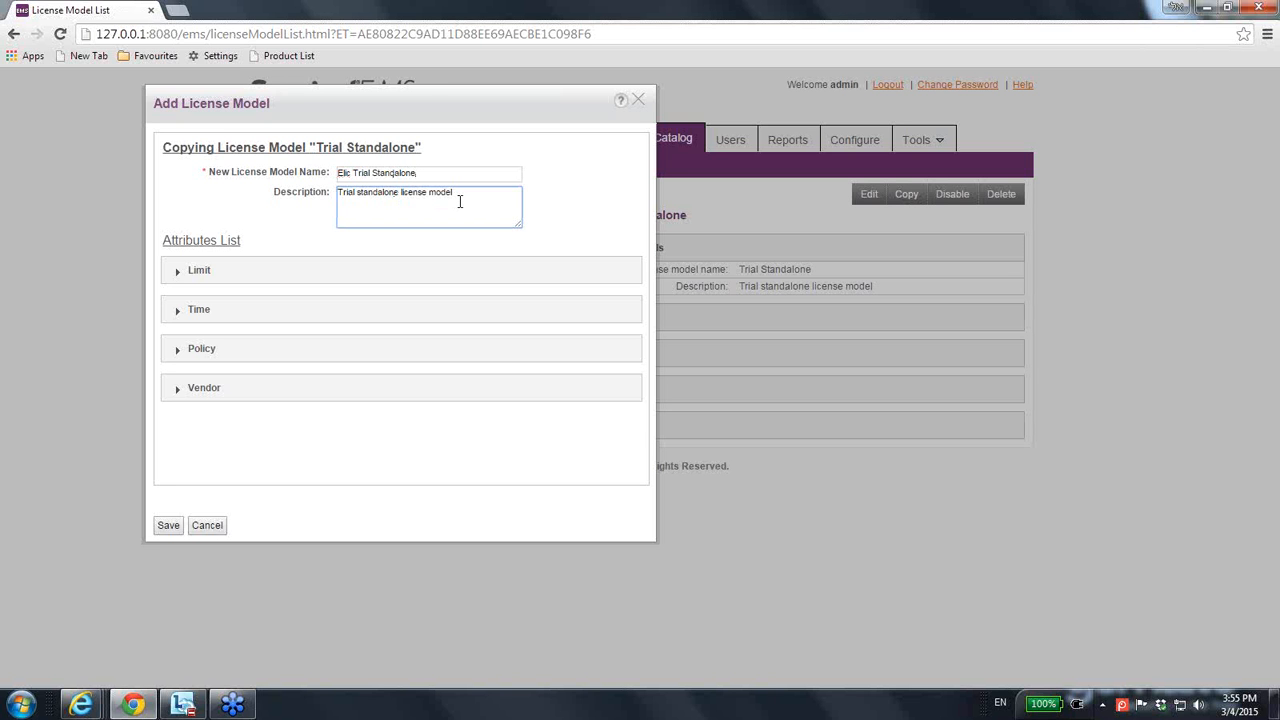
key("Home")
type("ELIC")
left_click(222, 276)
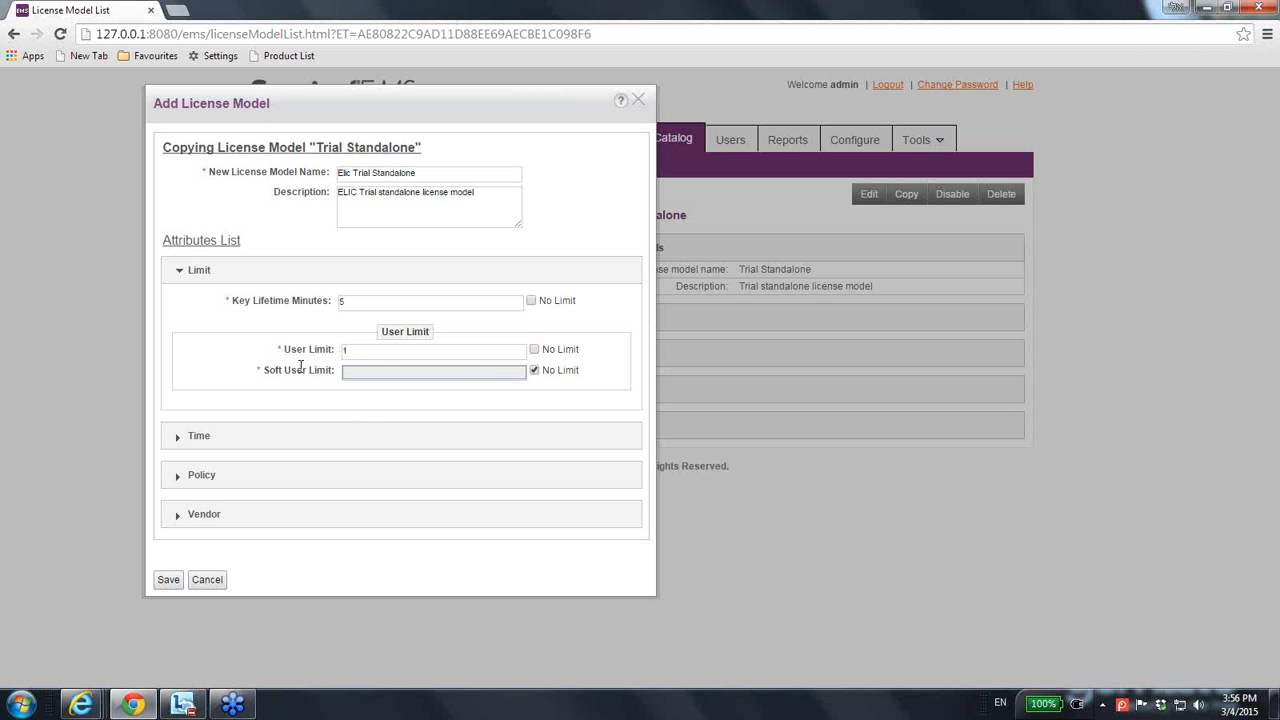
Make the copy's license end date unlimited, then expand the Policy and Vendor sections.
left_click(208, 437)
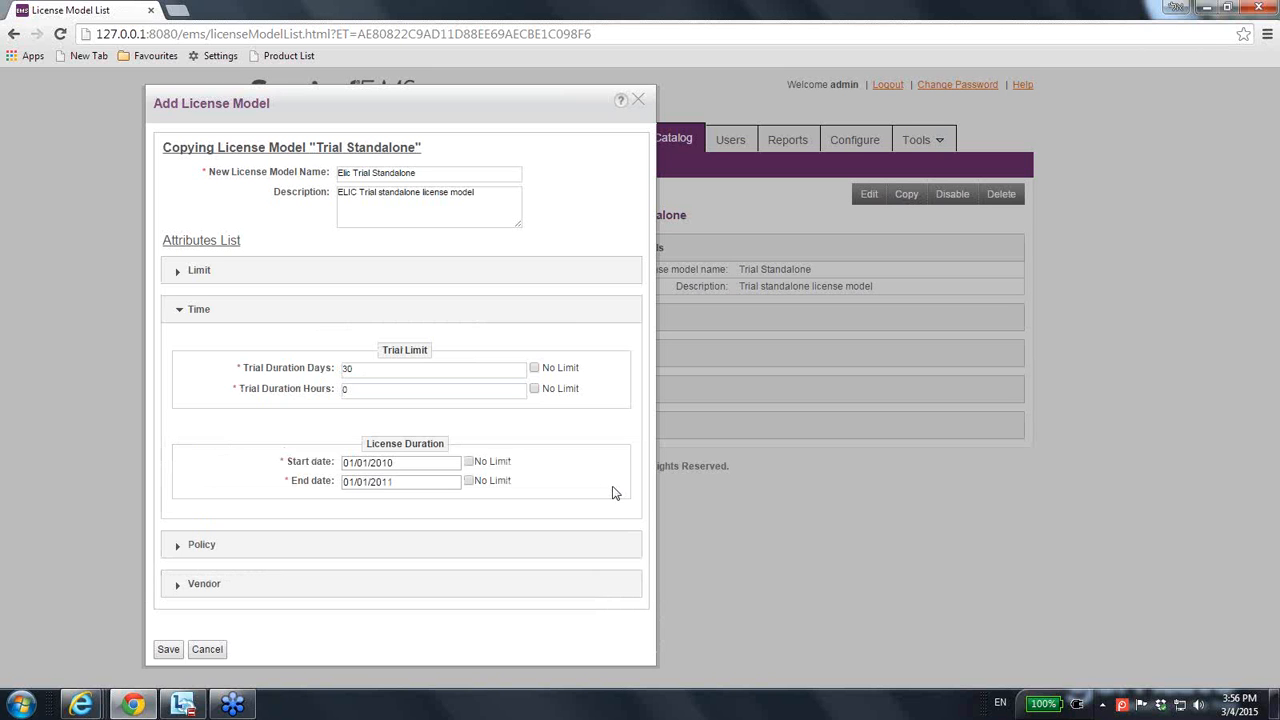
left_click(468, 481)
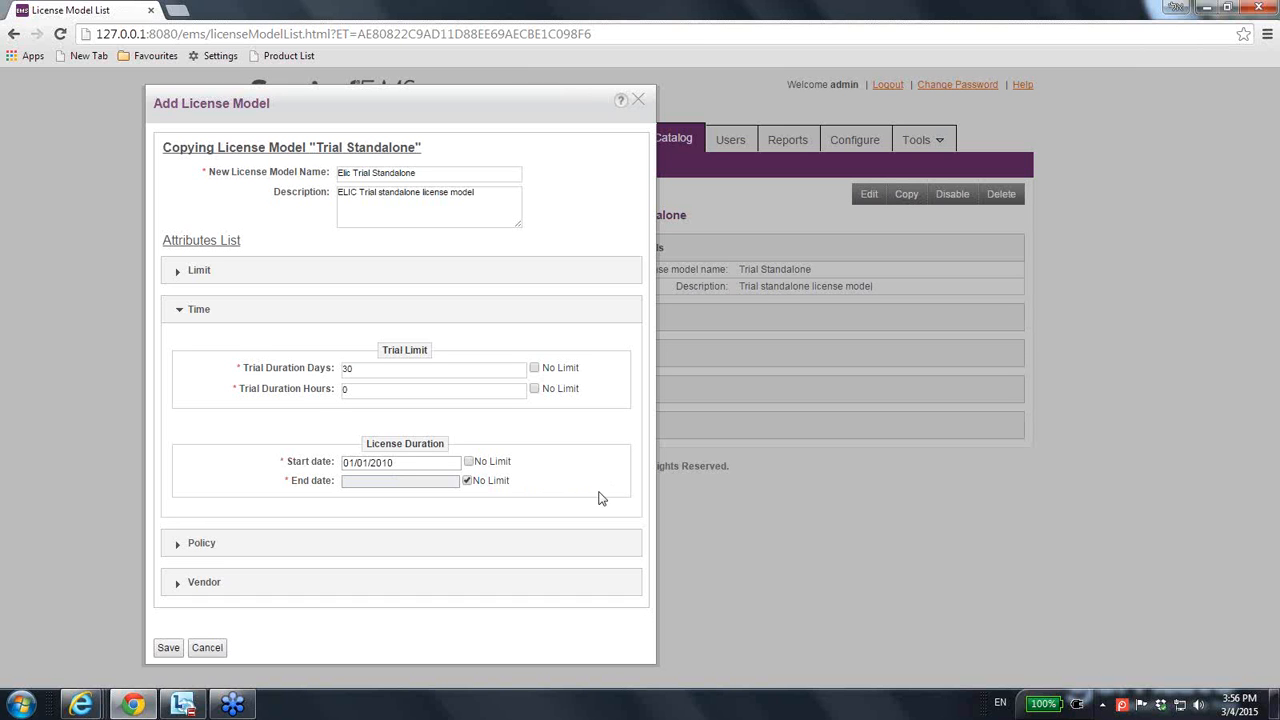
left_click(201, 545)
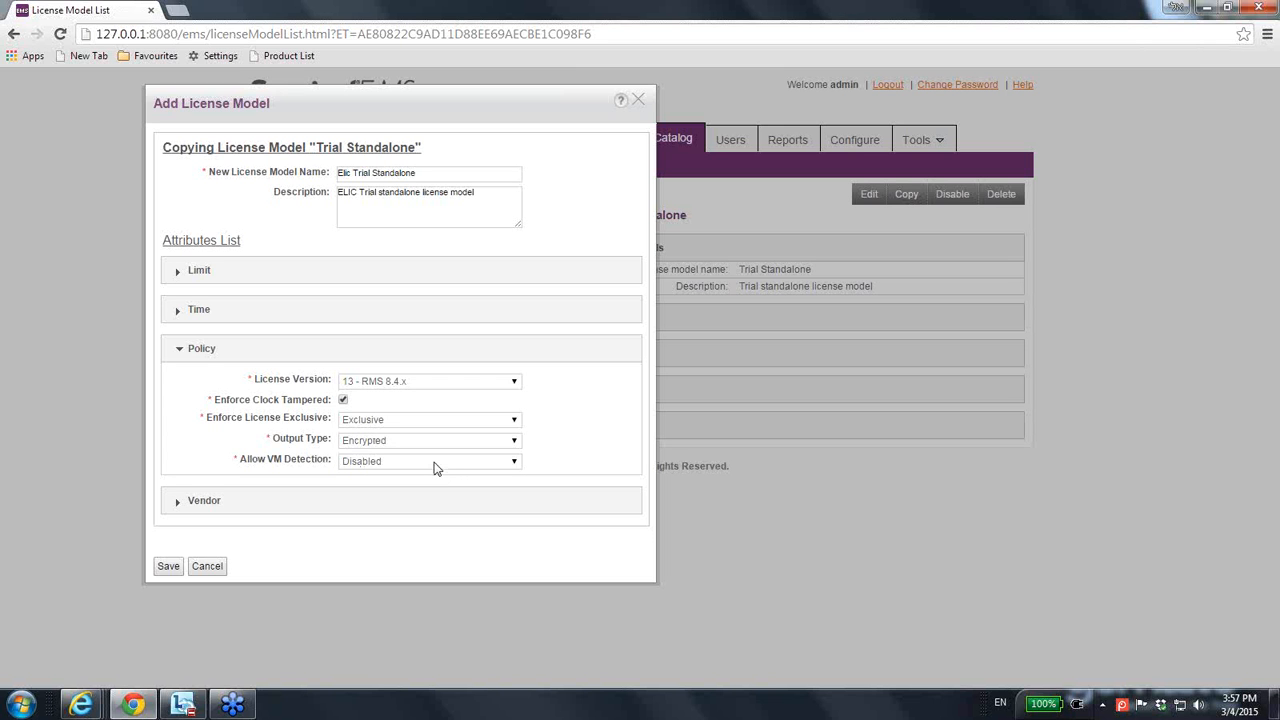
left_click(218, 501)
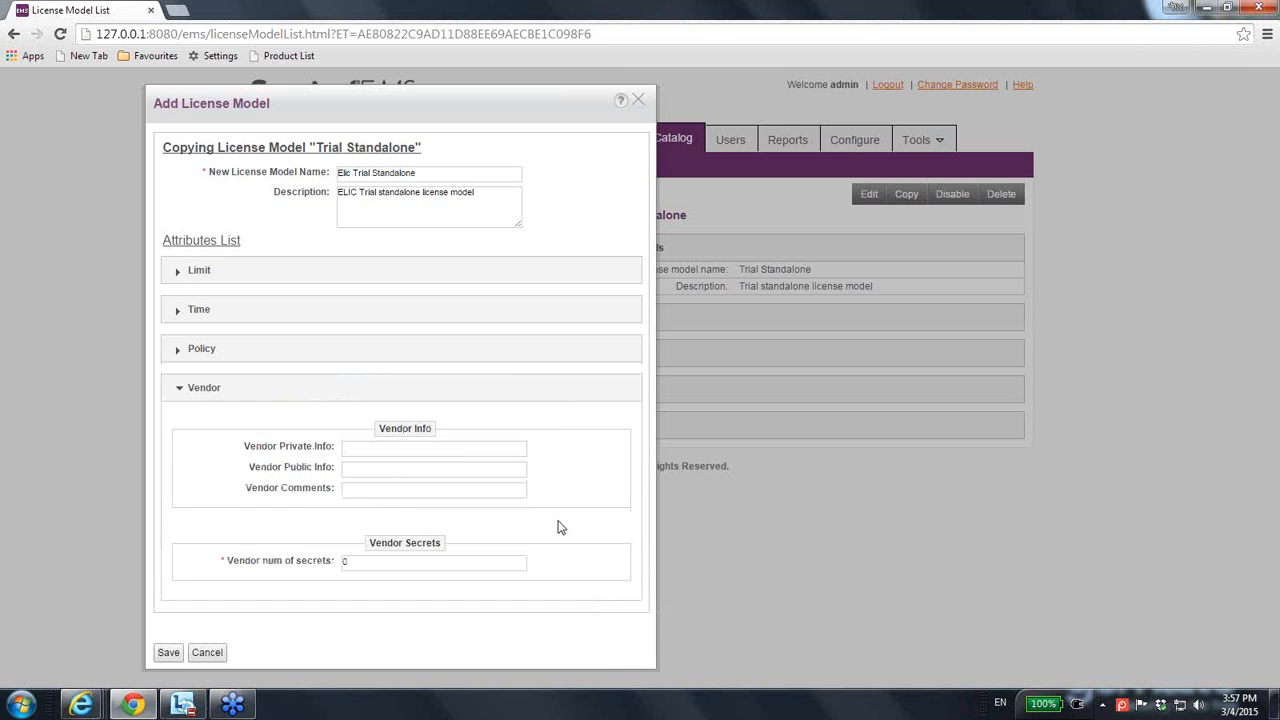
Enter vendor private info 'ertet', public info 'tertert' and comments 'gfsdgdg'.
left_click(431, 449)
type("ertet")
left_click(407, 465)
type("tertert")
left_click(426, 488)
type("gfsdgdg")
Set the number of vendor secrets to 4 and fill in all four secret values.
double_click(354, 562)
type("4")
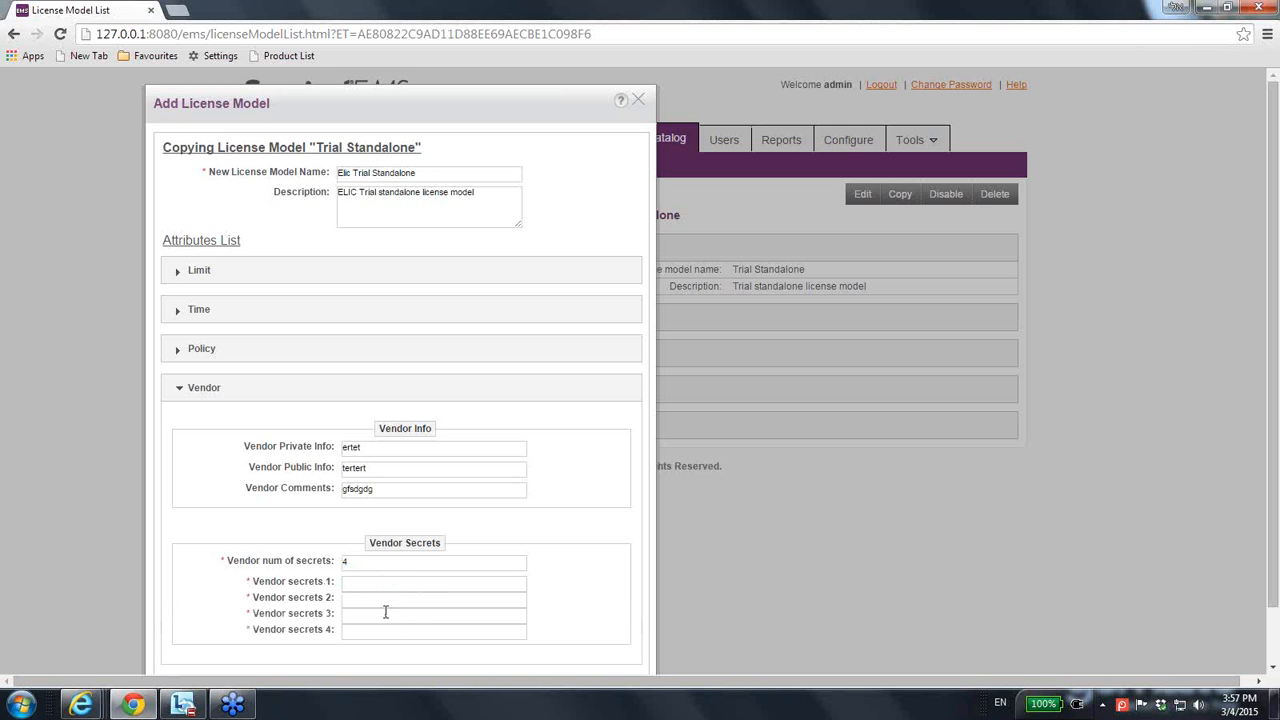
left_click(414, 583)
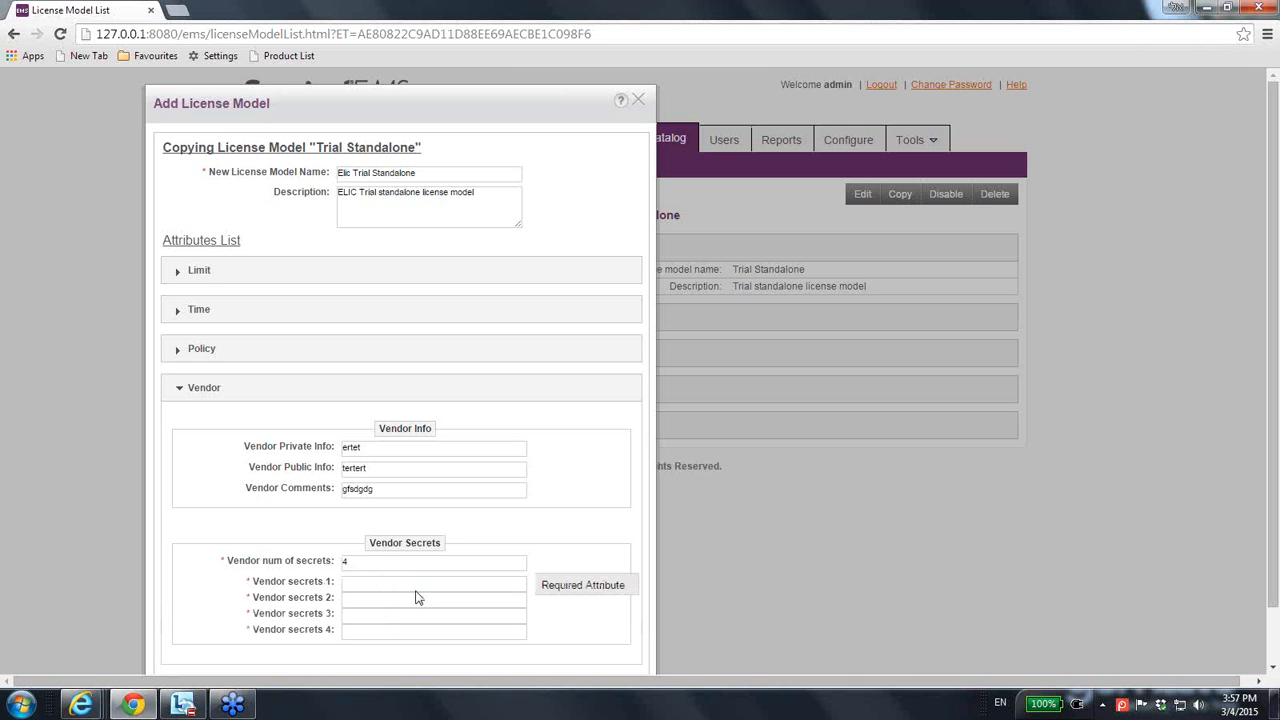
type("fscfsf")
left_click(397, 597)
type("435")
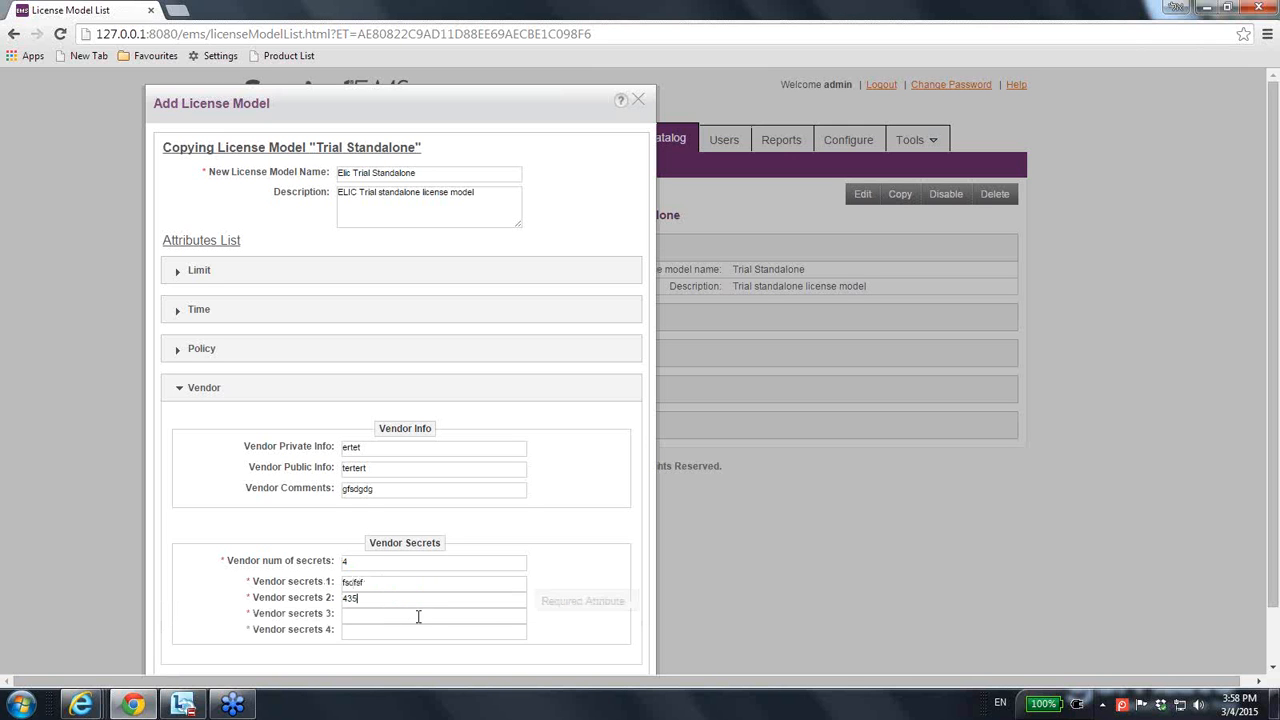
type("3485345635")
left_click(408, 614)
type("gdgdgdf")
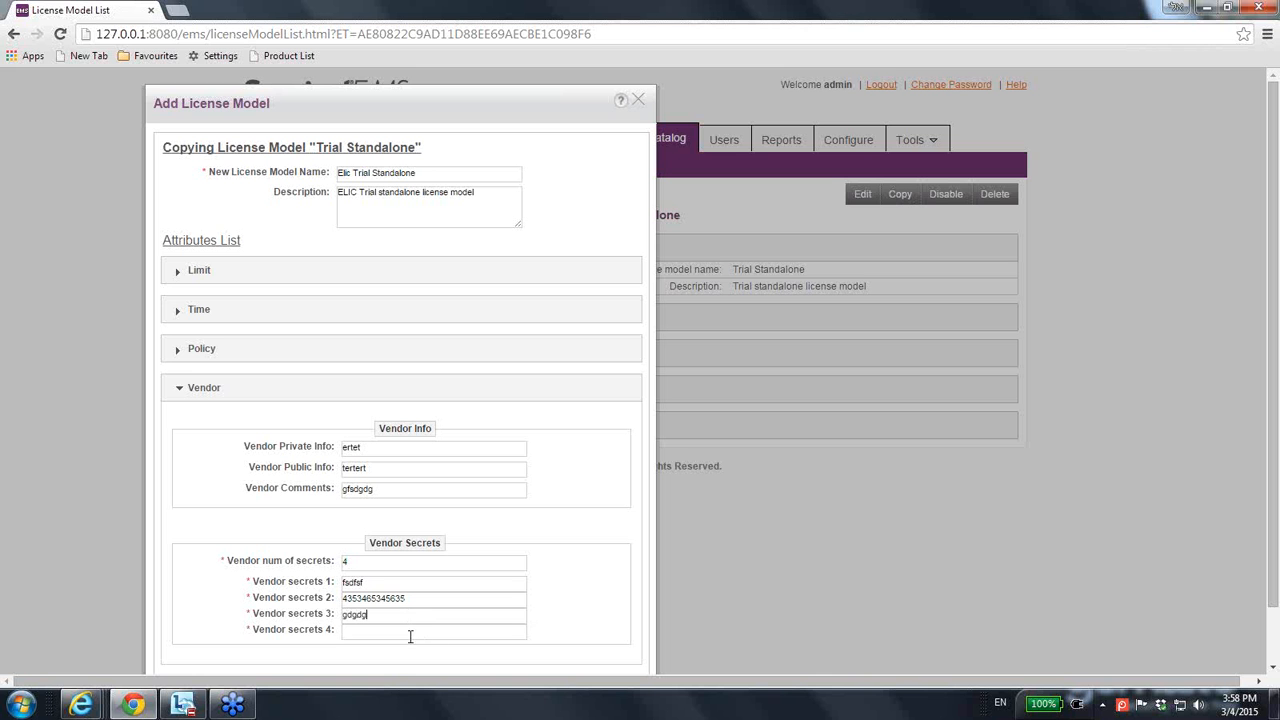
left_click(407, 631)
type("532535")
Shorten vendor secret 2 below 12 characters and save the Elic Trial Standalone model.
left_click_drag(1277, 592, 1274, 665)
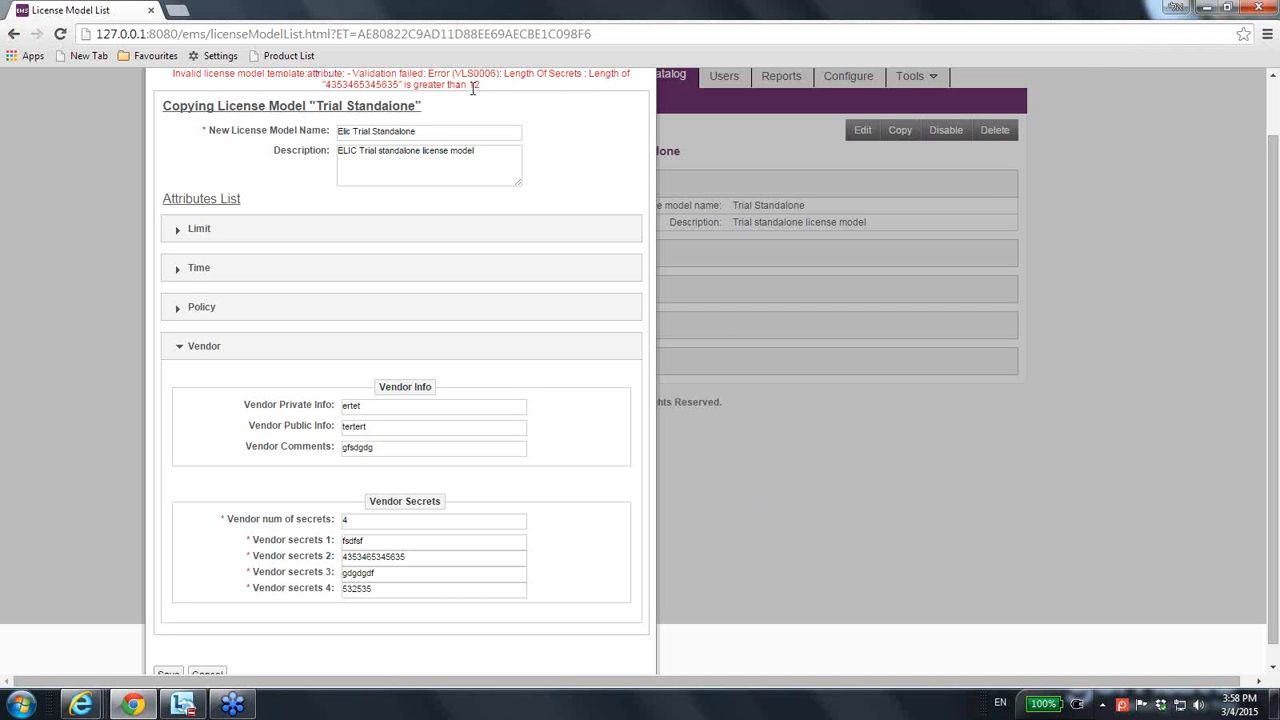
left_click(426, 555)
key("BackSpace")
key("BackSpace")
key("BackSpace")
key("BackSpace")
key("BackSpace")
key("BackSpace")
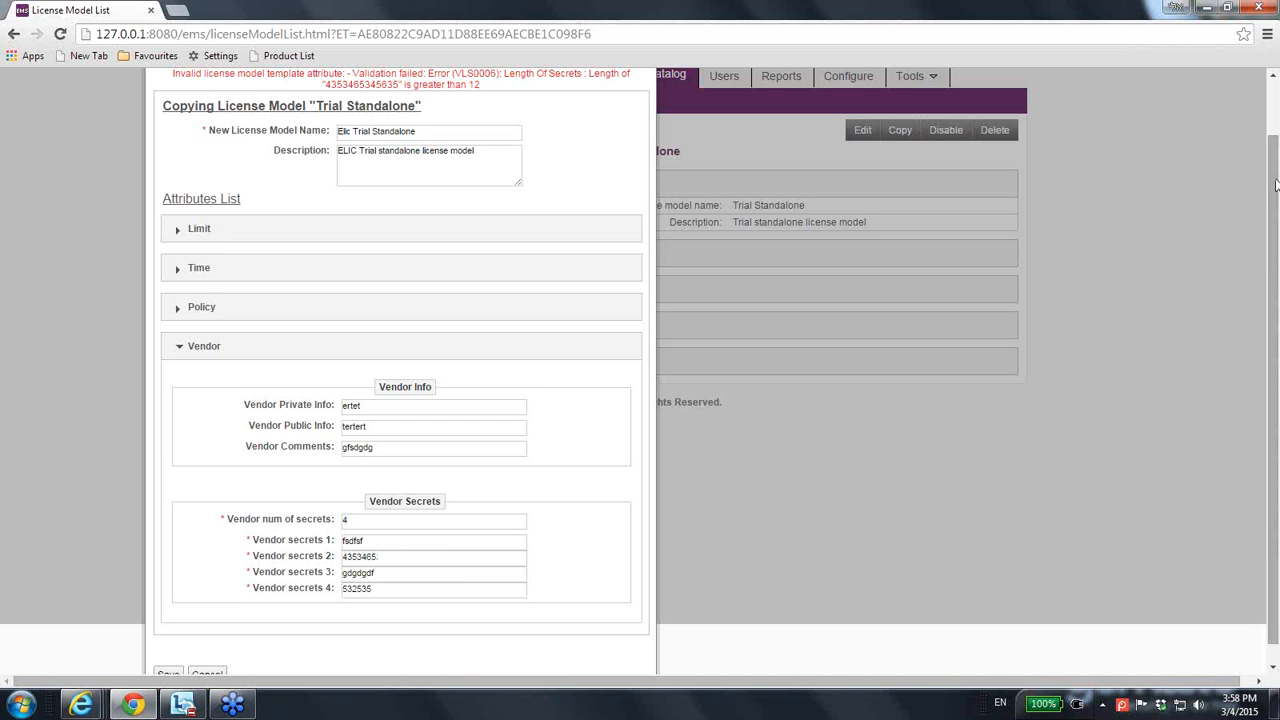
scroll(1275, 180, "down", 1)
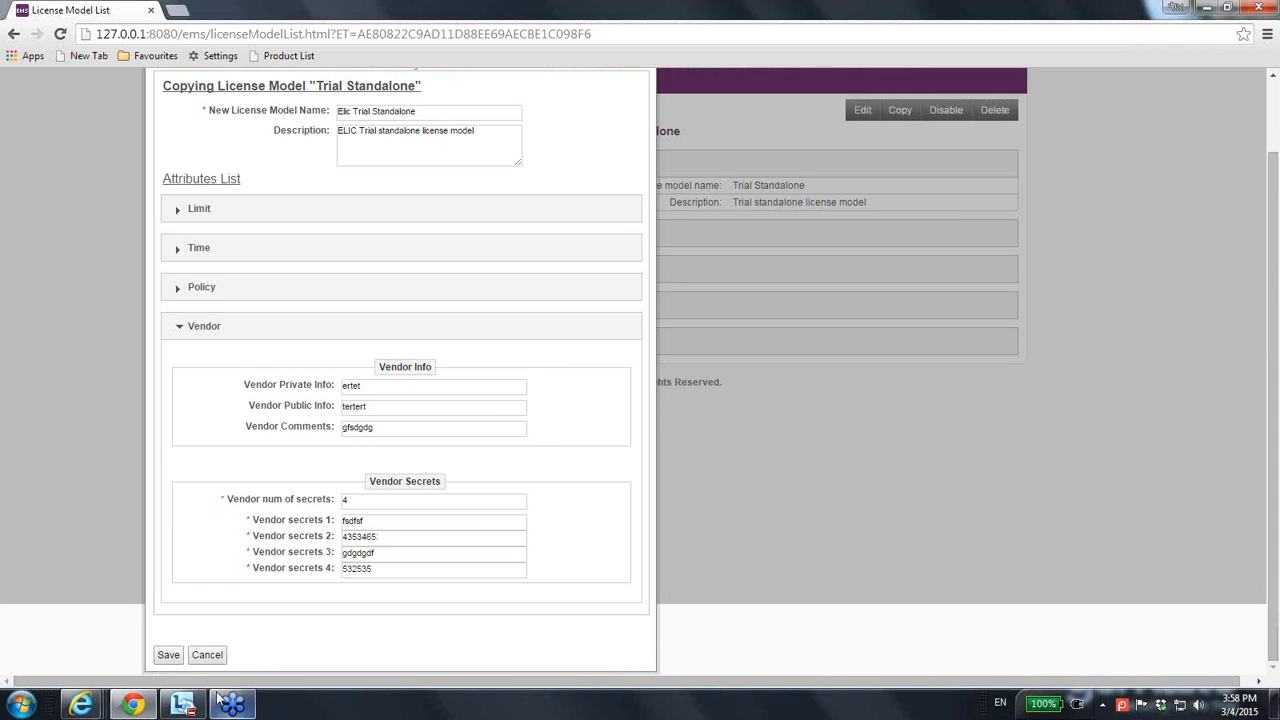
left_click(168, 655)
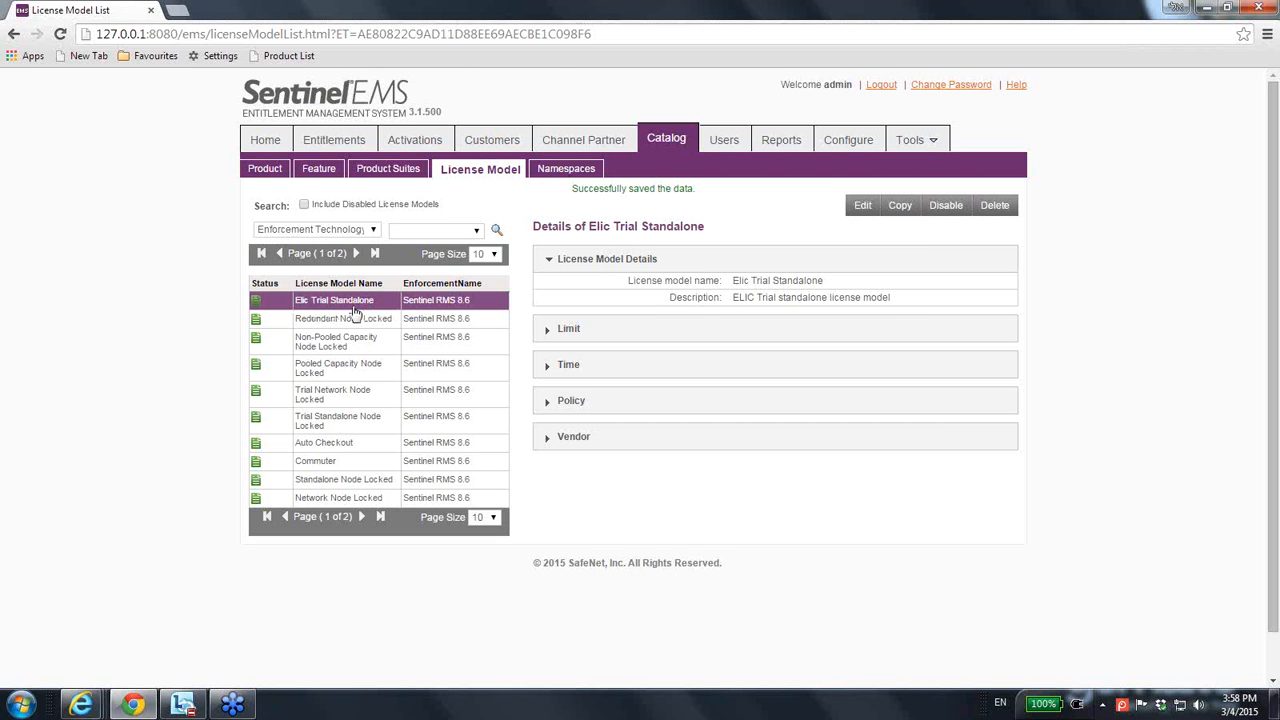
Expand the saved model's Limit, Time and Policy details, confirming License Version 13 - RMS 8.4.x.
left_click(570, 330)
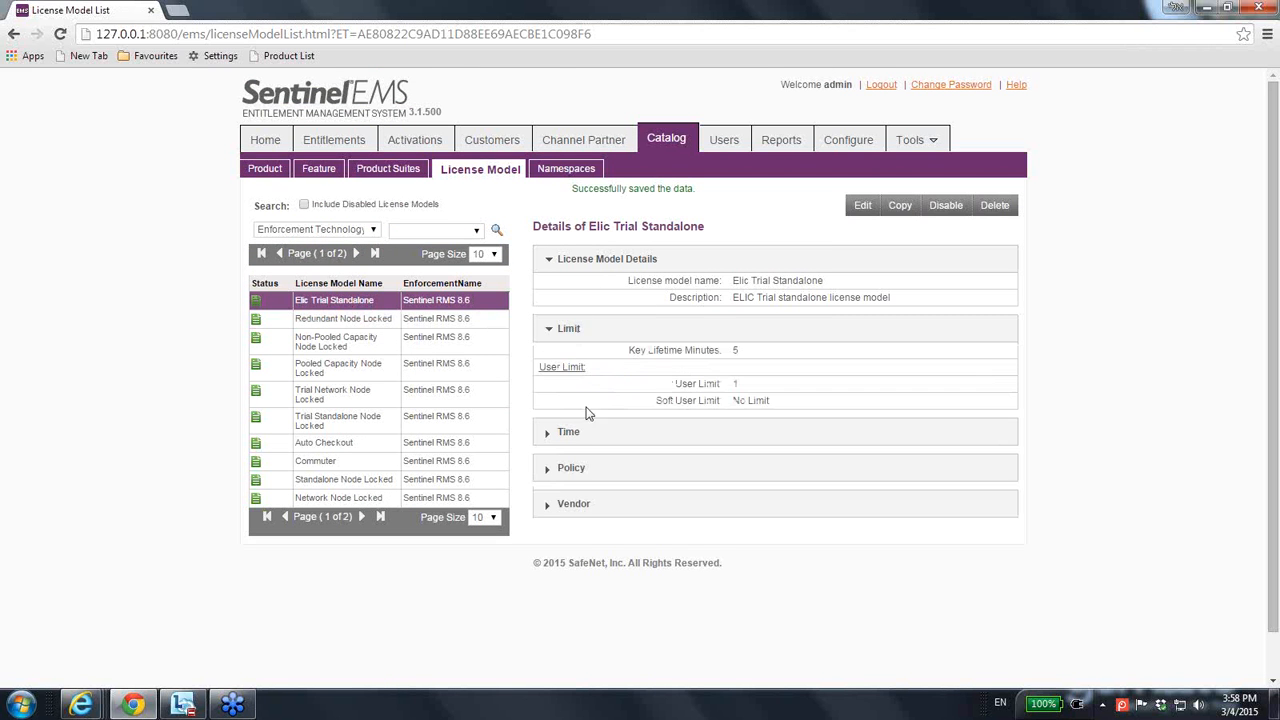
left_click(580, 430)
left_click(582, 500)
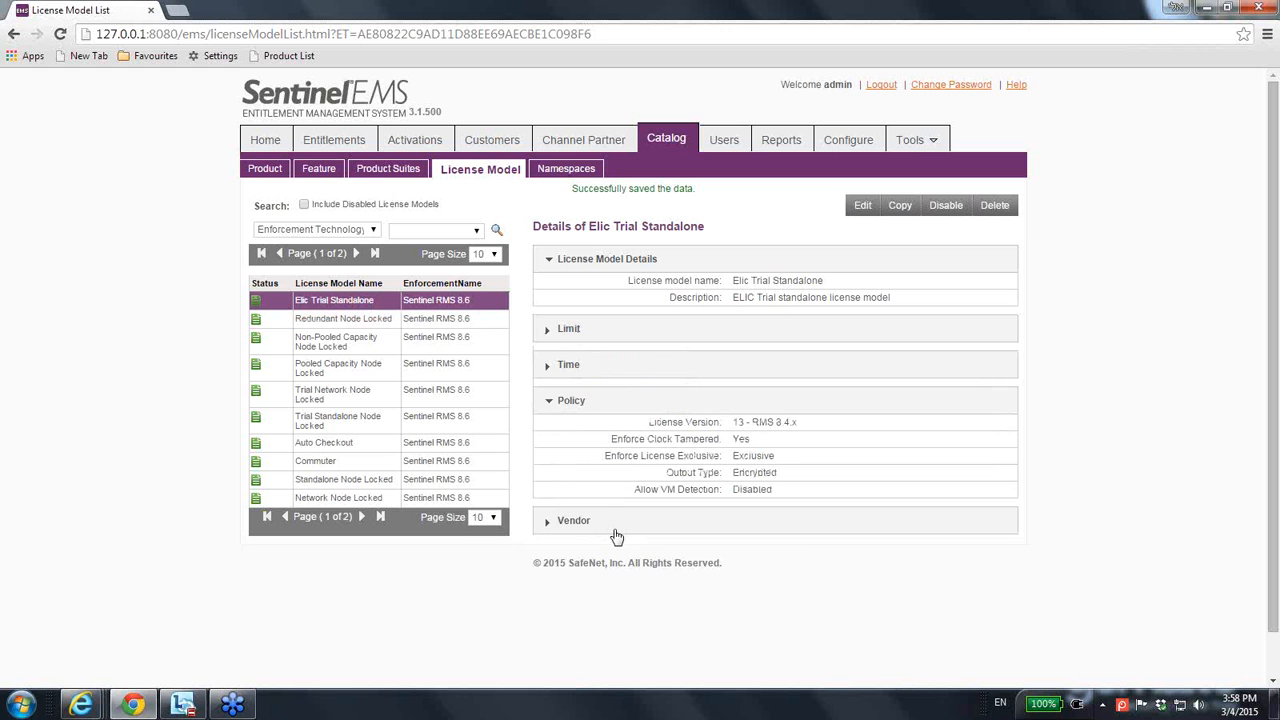